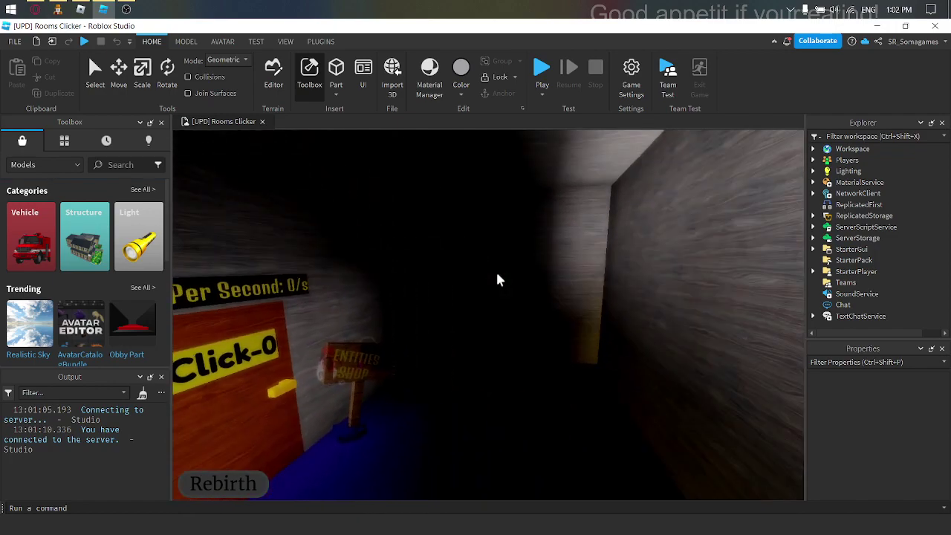
Walk through the yellow Perclick room and Perclick Shop 2 into the dark monster room
{"action": "key", "text": "w"}
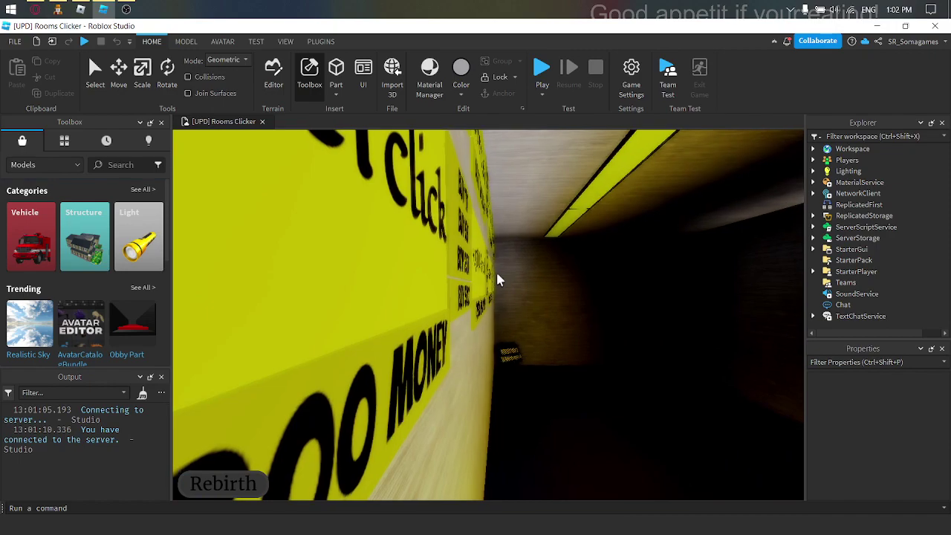
{"action": "right_click_drag", "start_coordinate": [526, 303], "coordinate": [513, 287]}
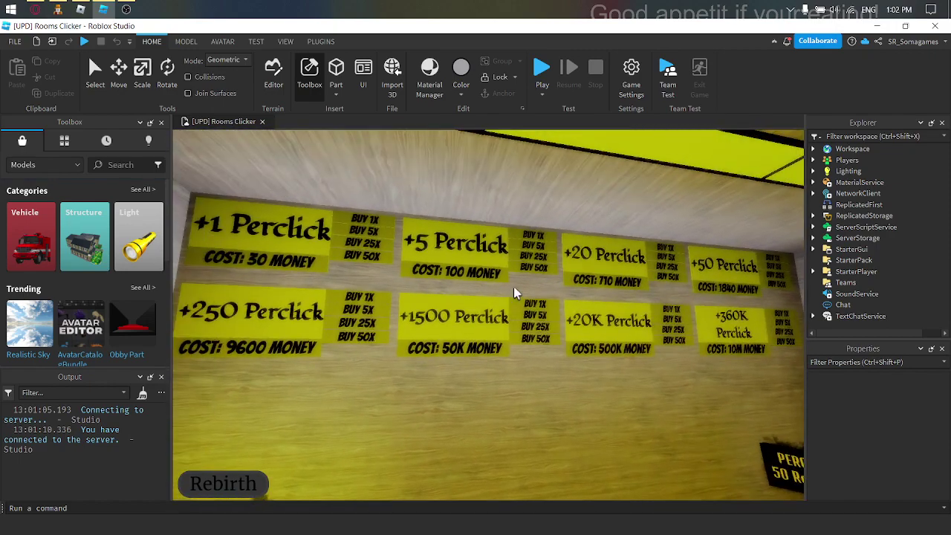
{"action": "key", "text": "w"}
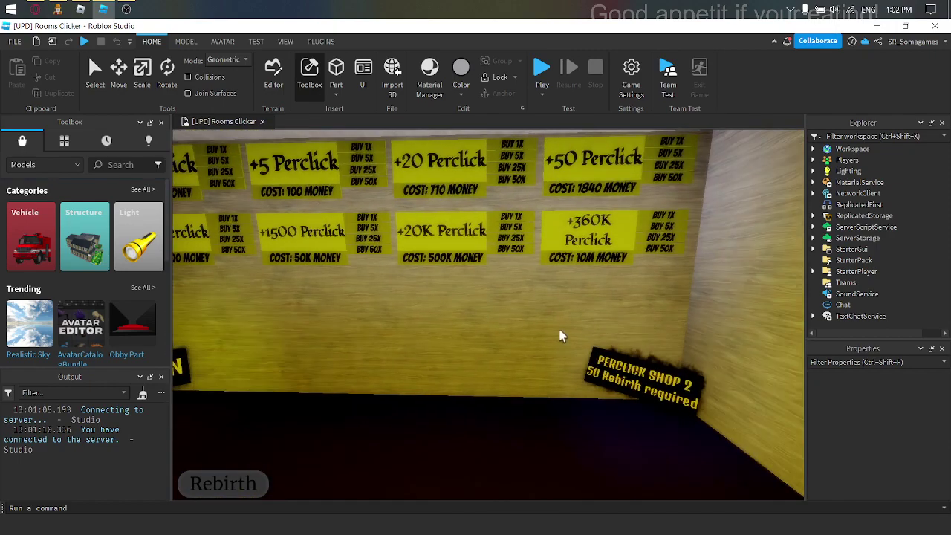
{"action": "key", "text": "w"}
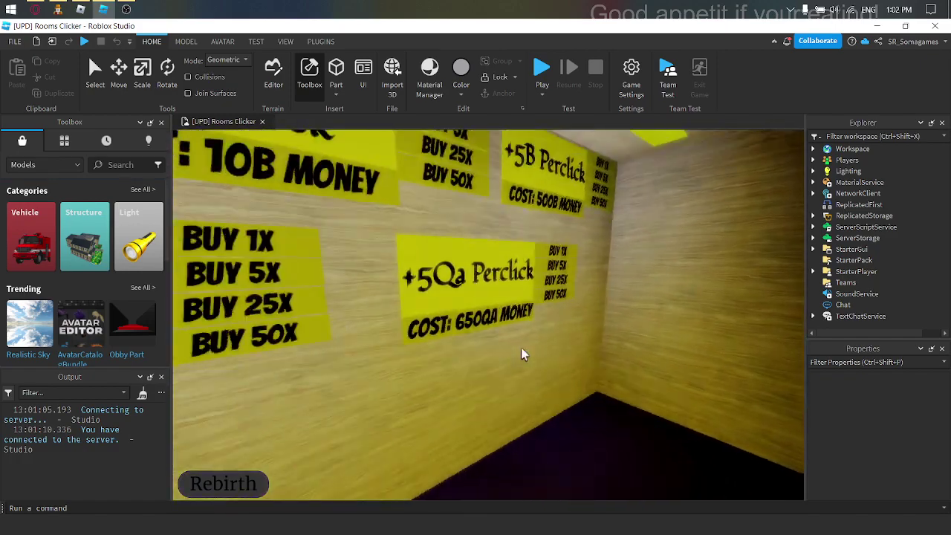
{"action": "key", "text": "s"}
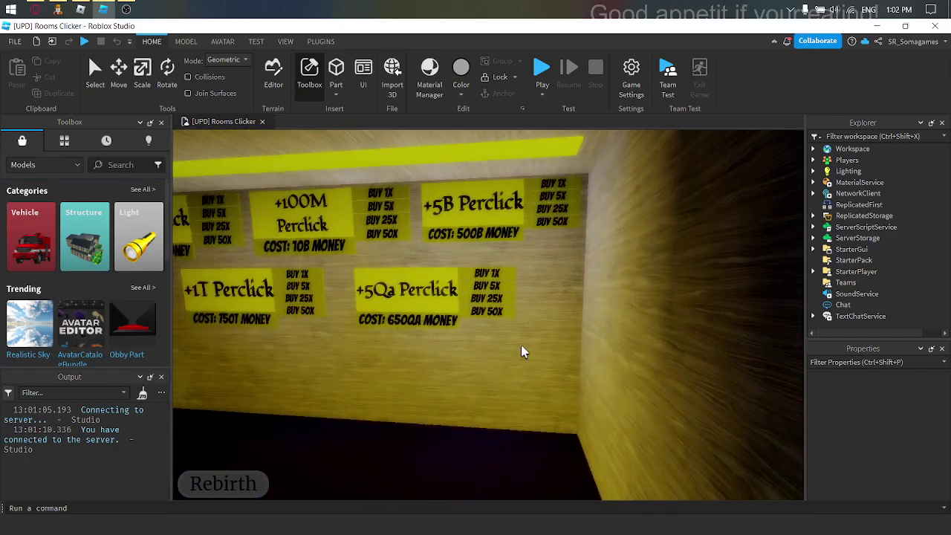
{"action": "key", "text": "a"}
{"action": "key", "text": "w"}
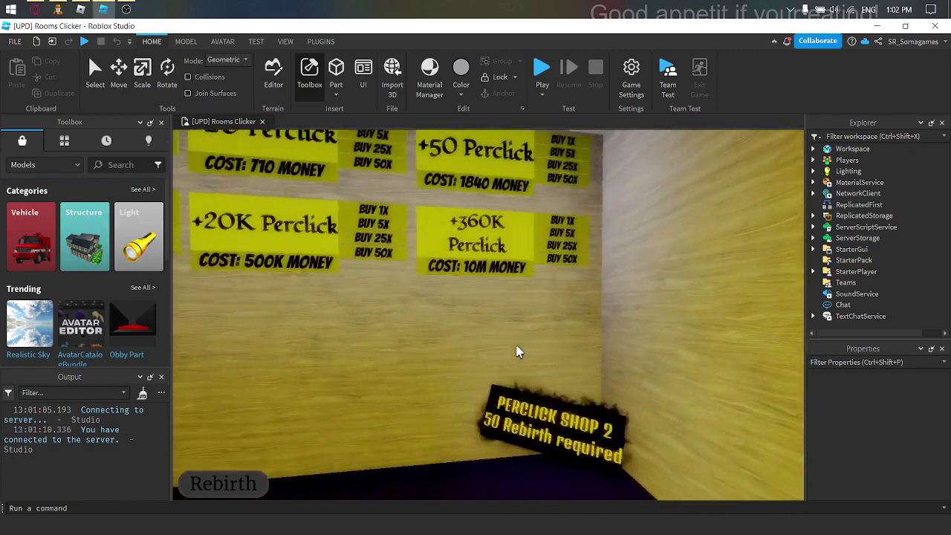
{"action": "key", "text": "w"}
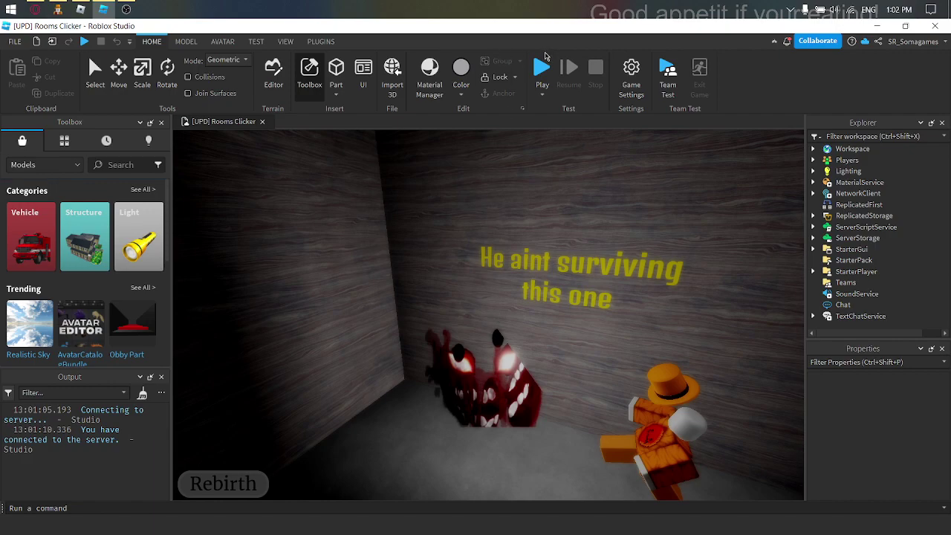
Start a Rooms Clicker playtest, check the in-game Settings menu, then resume play
{"action": "left_click", "coordinate": [545, 58]}
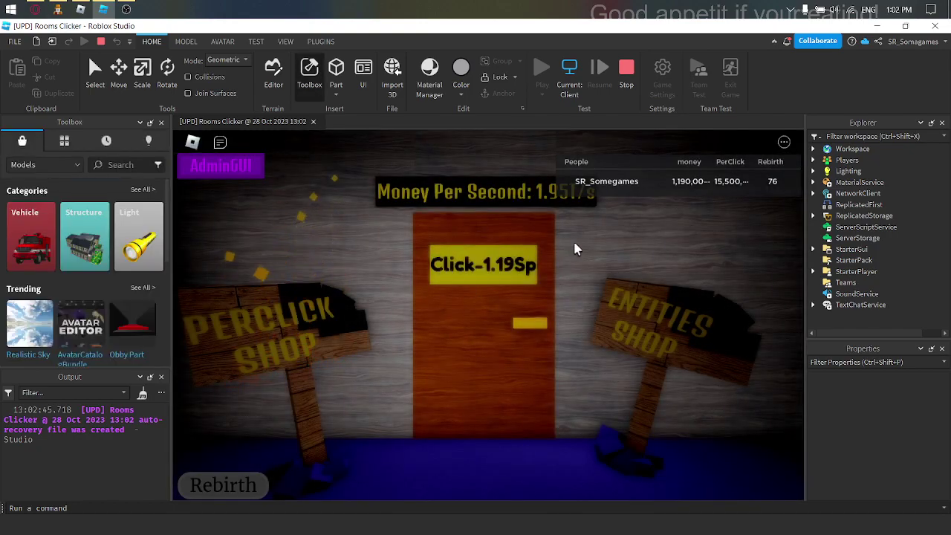
{"action": "key", "text": "Escape"}
{"action": "left_click", "coordinate": [424, 177]}
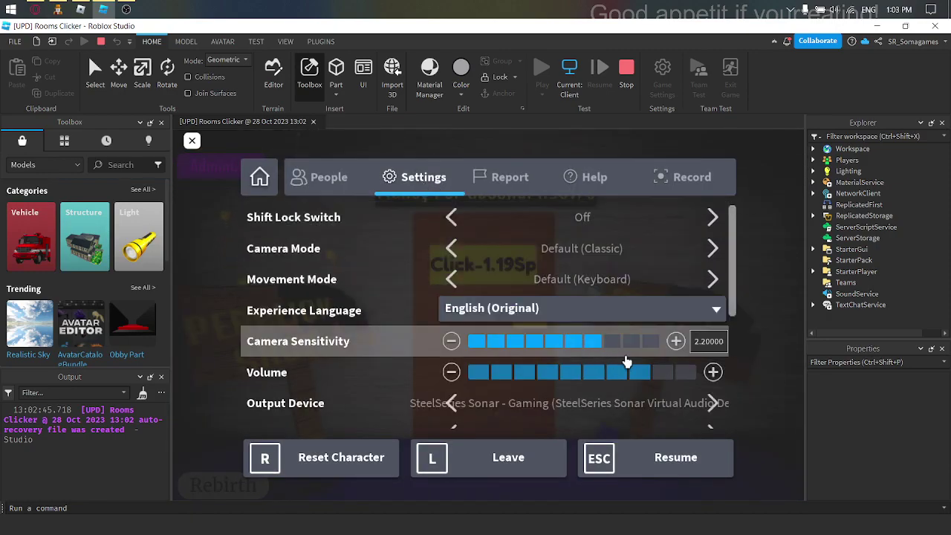
{"action": "key", "text": "Escape"}
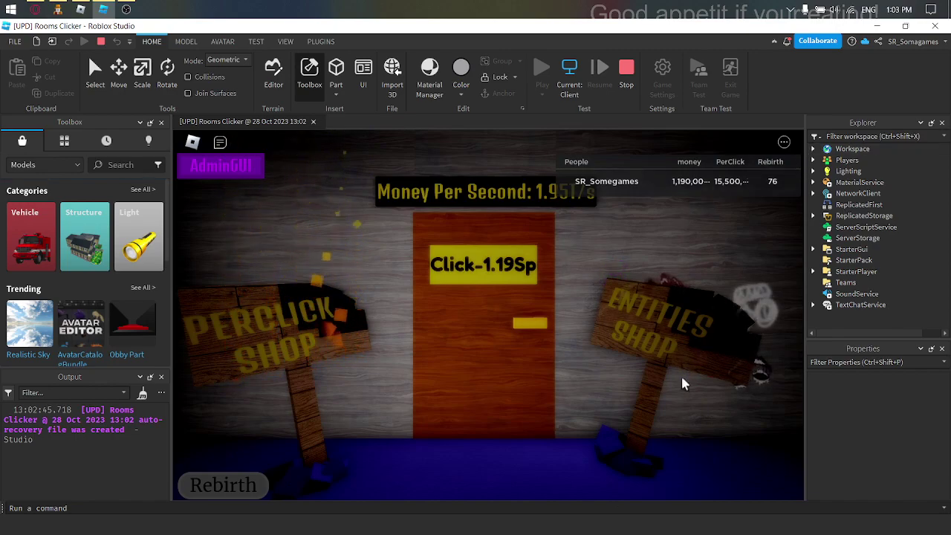
Set workspace['Cave Ambience'].Volume to 10 from the command bar
{"action": "left_click", "coordinate": [570, 509]}
{"action": "type", "text": "workspace."}
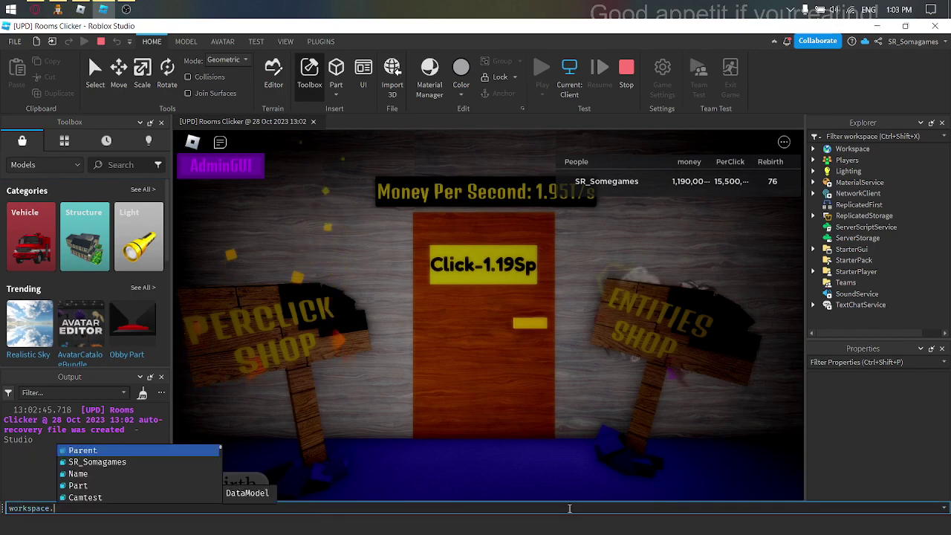
{"action": "type", "text": "cav"}
{"action": "key", "text": "Tab"}
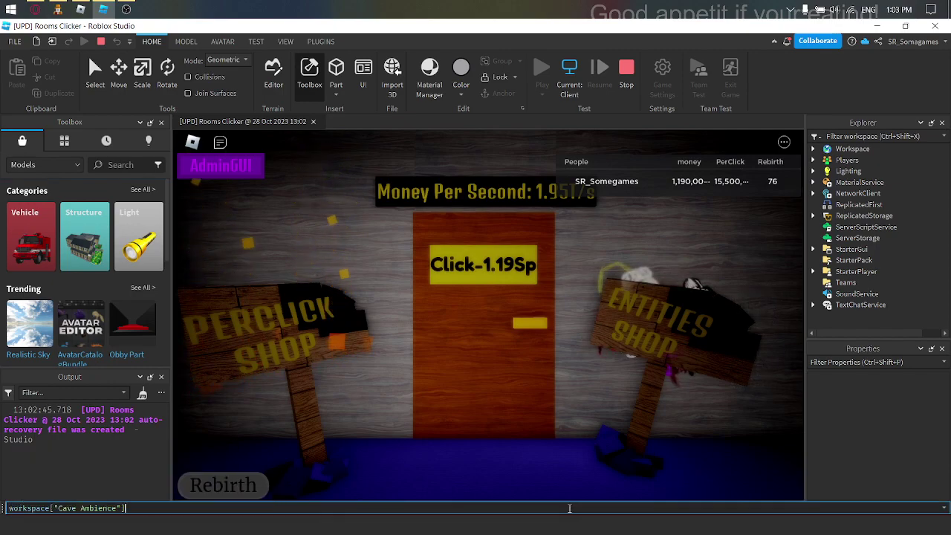
{"action": "type", "text": ".Volume = 10"}
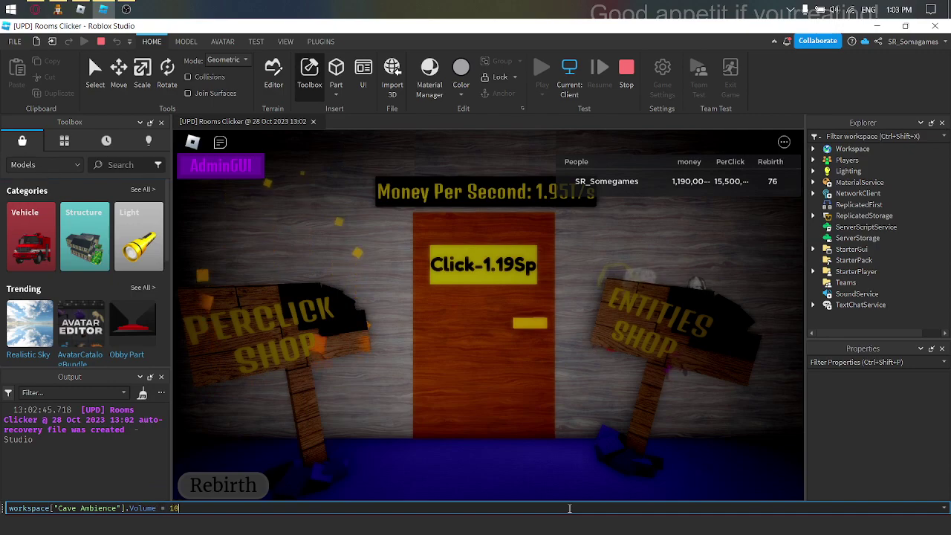
{"action": "key", "text": "Return"}
Play the Cave Ambience sound with a :Play() command
{"action": "left_click", "coordinate": [569, 509]}
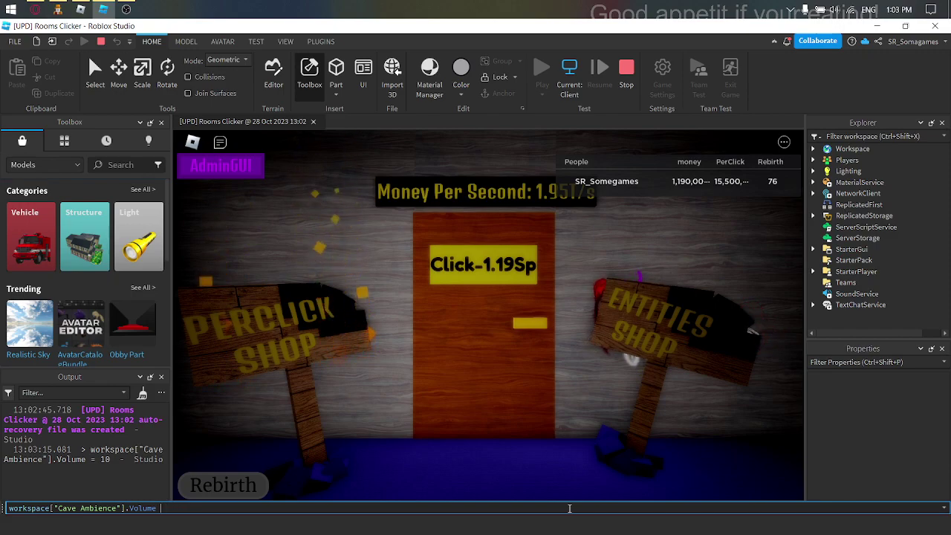
{"action": "key", "text": "BackSpace"}
{"action": "key", "text": "BackSpace"}
{"action": "key", "text": "BackSpace"}
{"action": "type", "text": ":Play()"}
{"action": "key", "text": "Return"}
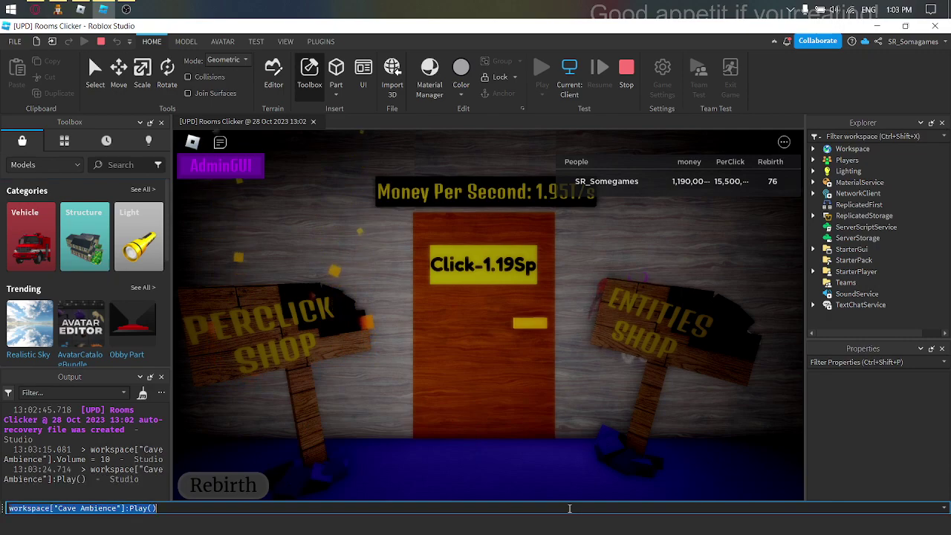
Lower the Cave Ambience volume to 6, then to 5
{"action": "left_click", "coordinate": [569, 508]}
{"action": "key", "text": "BackSpace"}
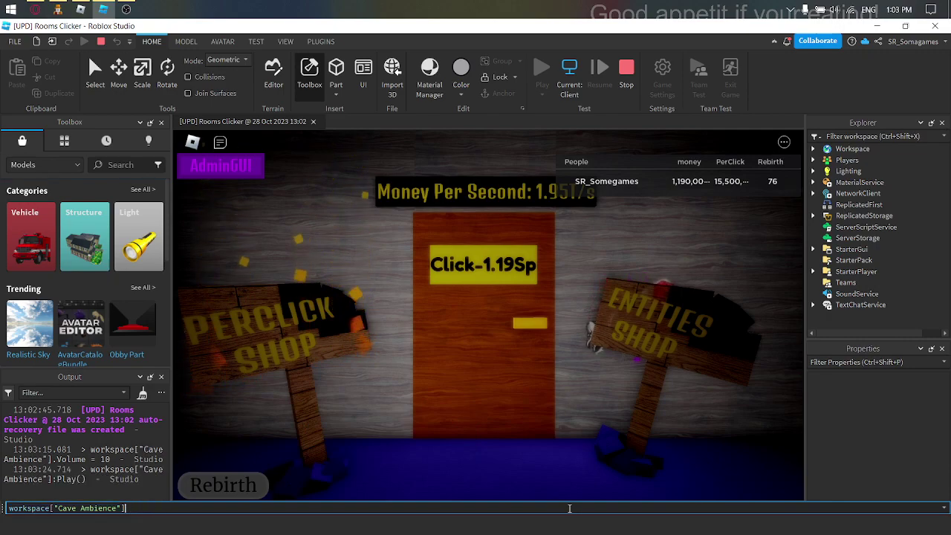
{"action": "type", "text": ".Volume = 3"}
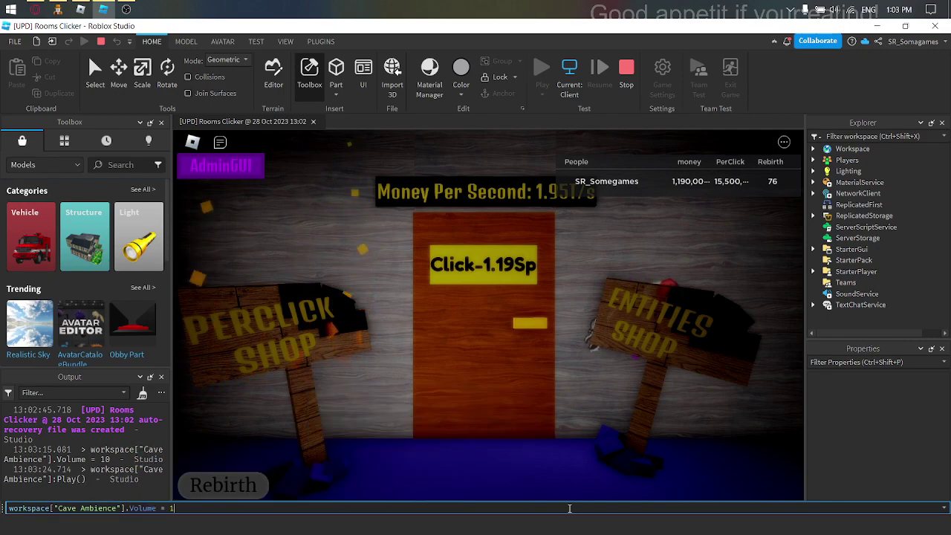
{"action": "key", "text": "BackSpace"}
{"action": "type", "text": "6"}
{"action": "key", "text": "Return"}
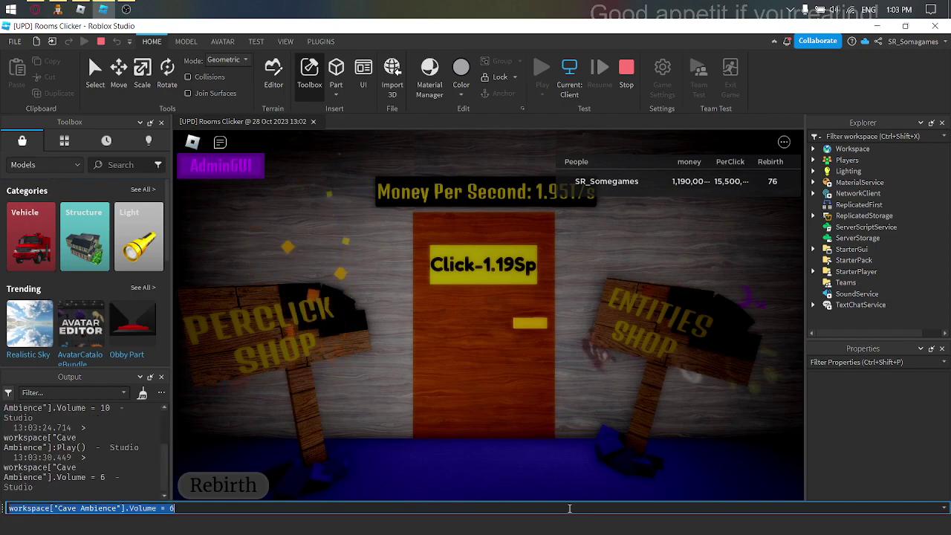
{"action": "left_click", "coordinate": [569, 508]}
{"action": "type", "text": "5"}
{"action": "key", "text": "Return"}
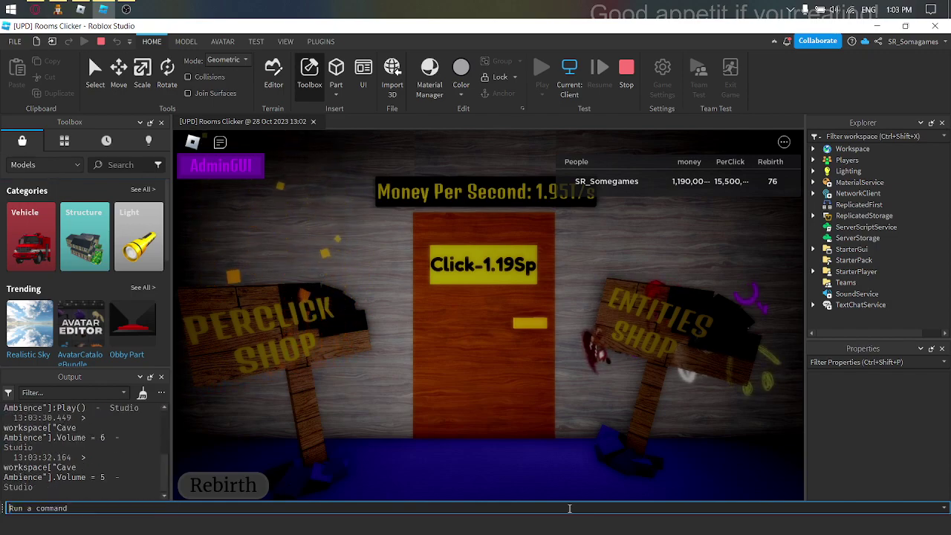
Clear the output log and move between Perclick shop rooms, briefly opening the stats giver
{"action": "left_click", "coordinate": [142, 392]}
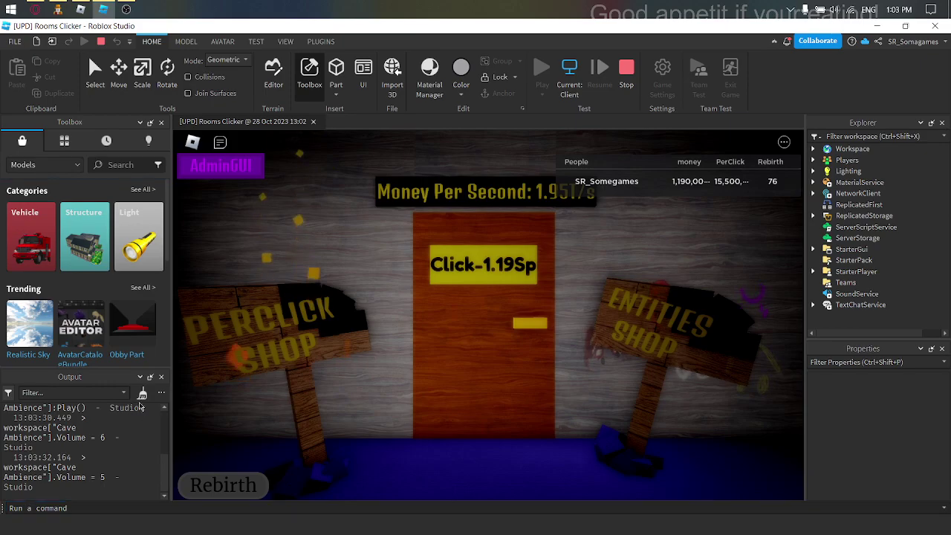
{"action": "left_click", "coordinate": [327, 312]}
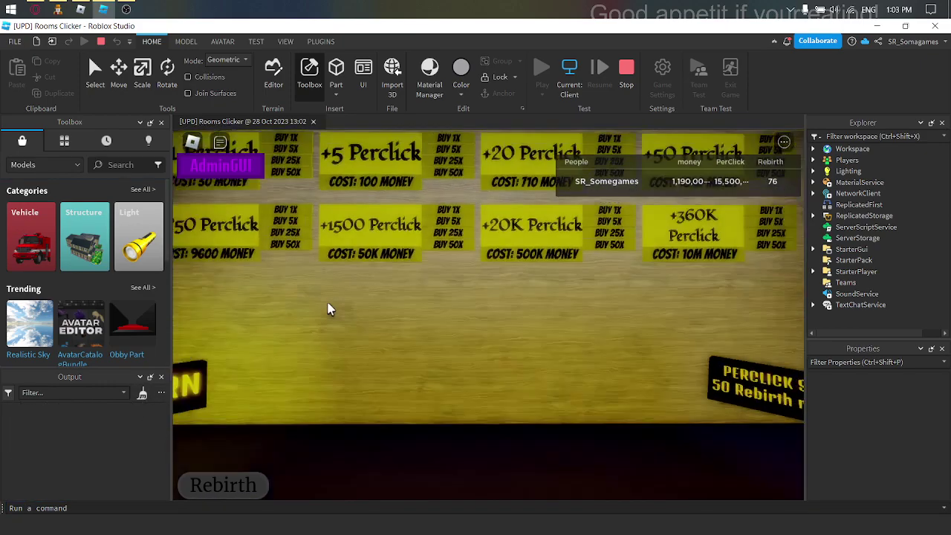
{"action": "left_click", "coordinate": [652, 388]}
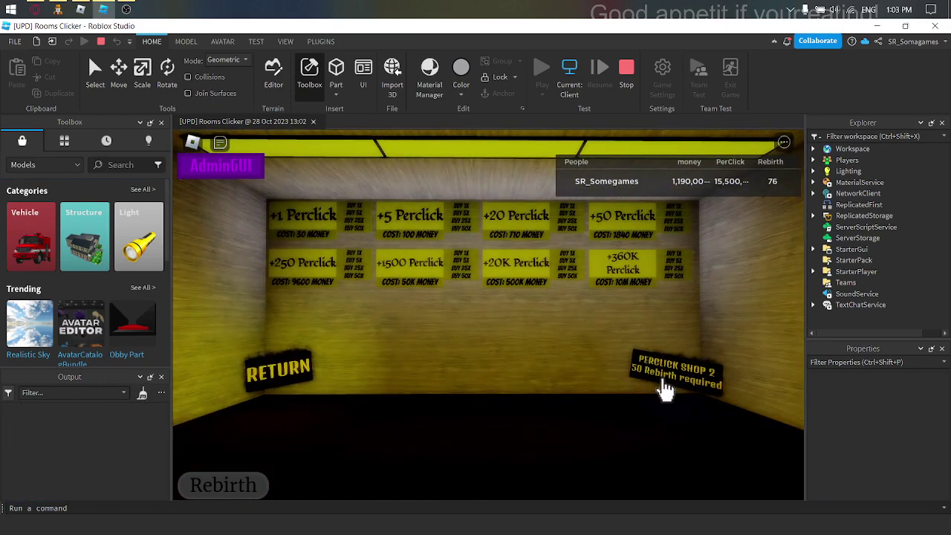
{"action": "left_click", "coordinate": [192, 407]}
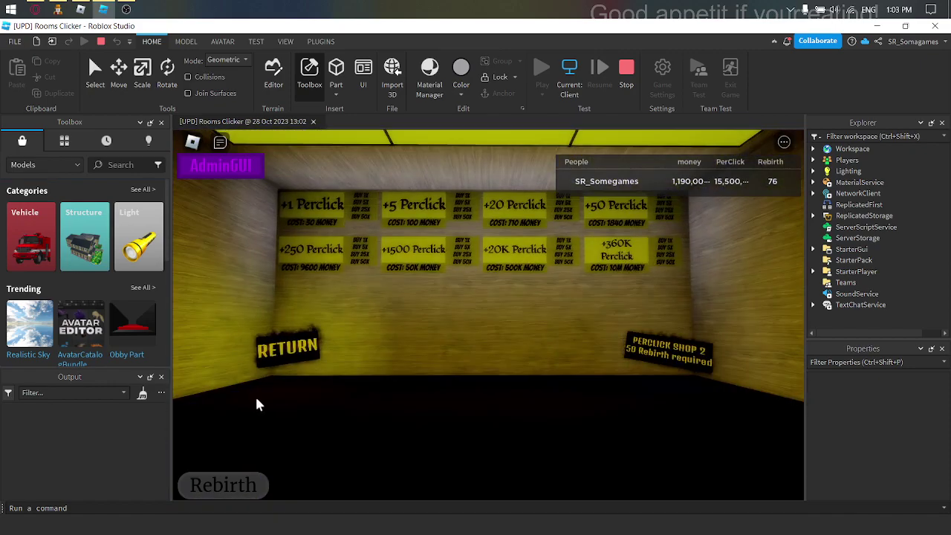
{"action": "left_click", "coordinate": [256, 167]}
{"action": "left_click", "coordinate": [307, 250]}
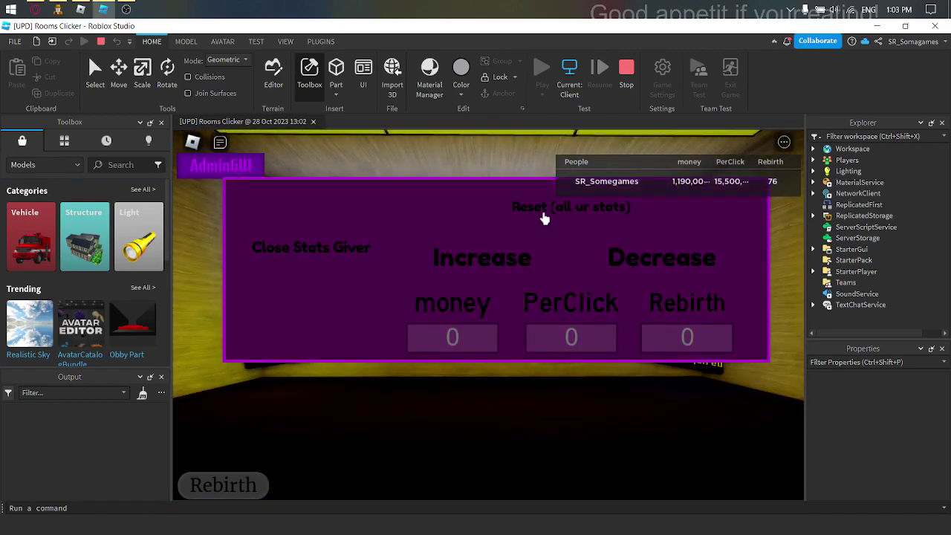
{"action": "left_click", "coordinate": [204, 165]}
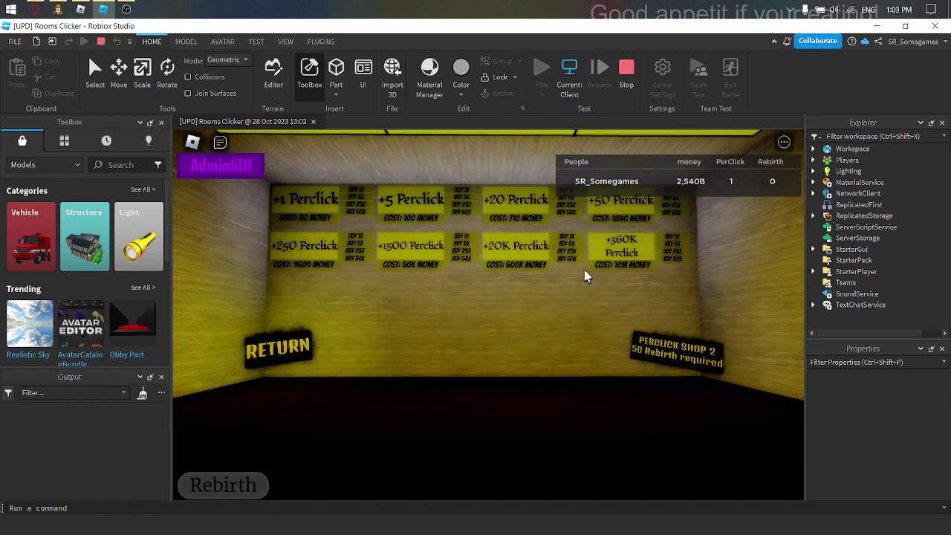
{"action": "left_click", "coordinate": [695, 360]}
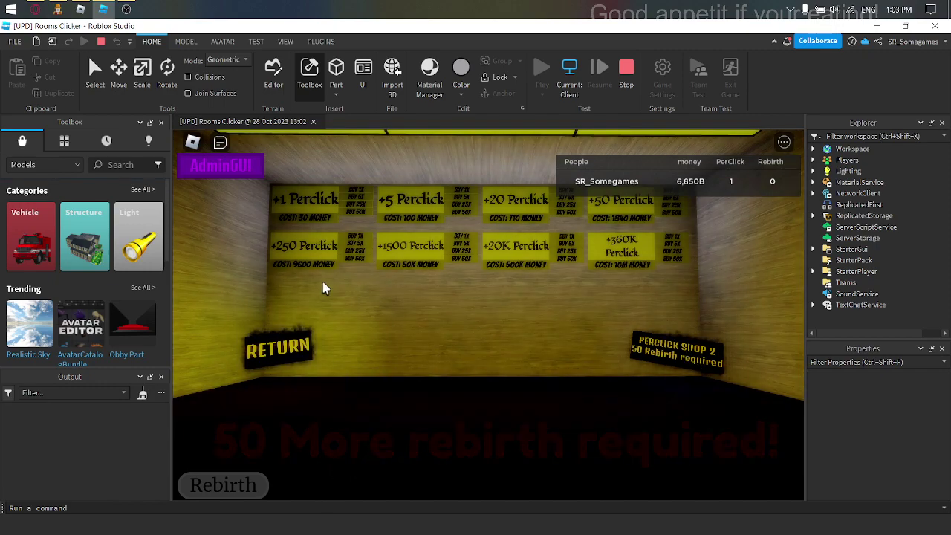
{"action": "left_click", "coordinate": [232, 173]}
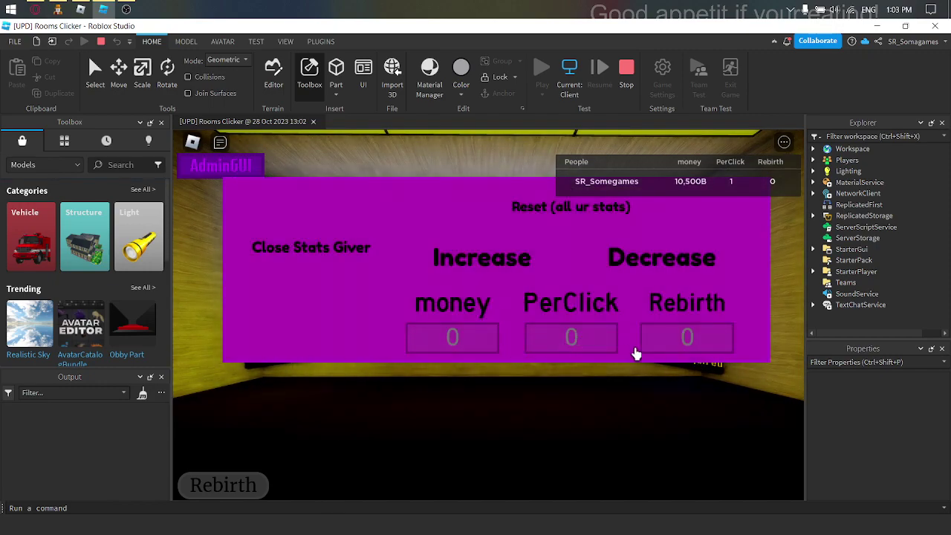
{"action": "type", "text": "121212"}
{"action": "left_click", "coordinate": [542, 341]}
{"action": "type", "text": "121212"}
{"action": "left_click", "coordinate": [457, 338]}
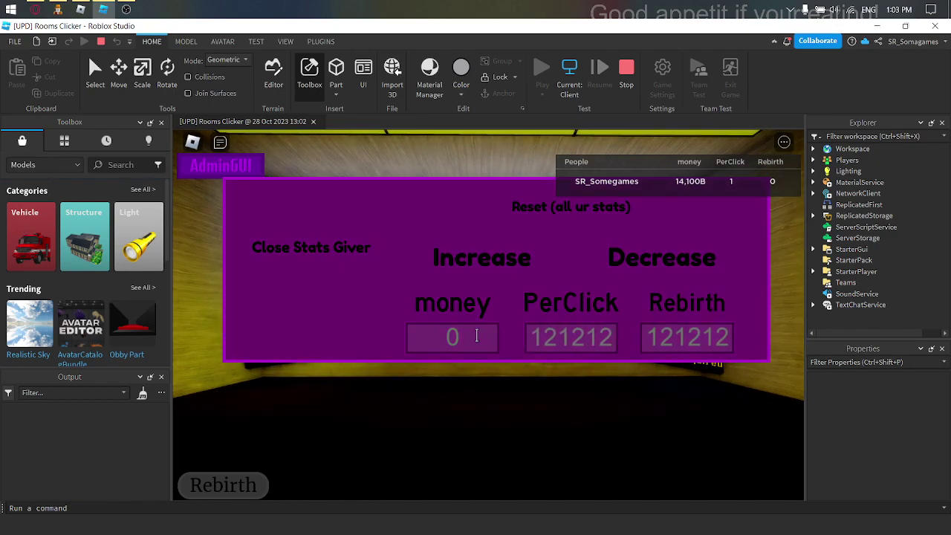
{"action": "left_click", "coordinate": [464, 340]}
{"action": "type", "text": "121212121212"}
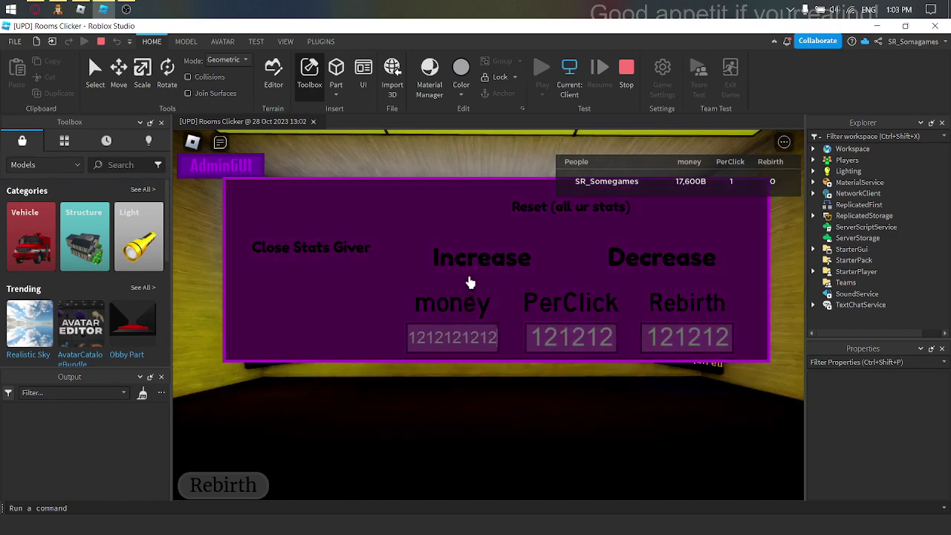
{"action": "left_click", "coordinate": [473, 273]}
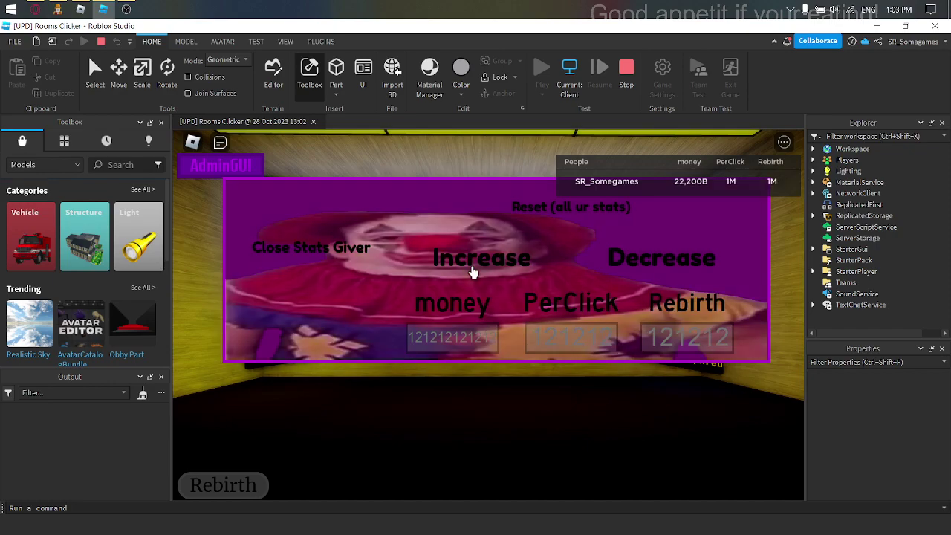
{"action": "left_click", "coordinate": [687, 338]}
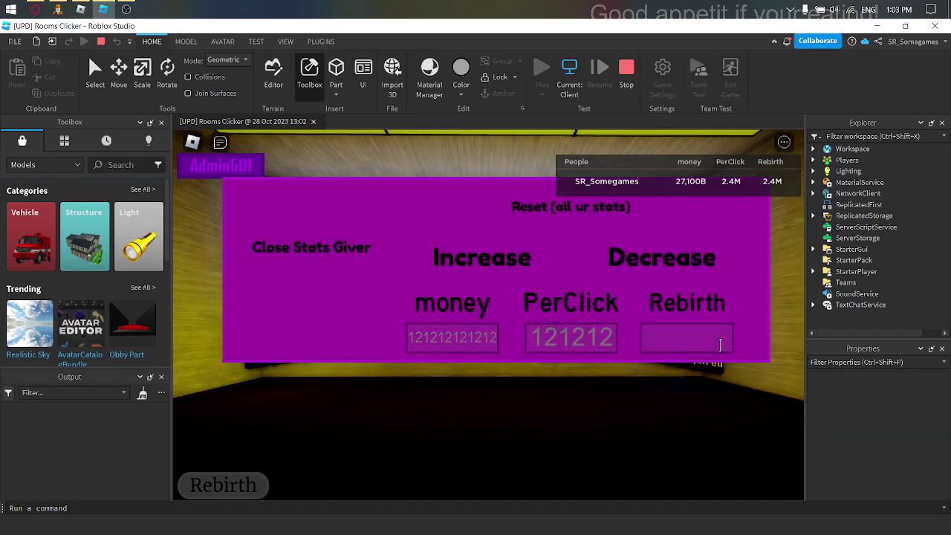
{"action": "type", "text": "1111111111"}
{"action": "left_click", "coordinate": [587, 334]}
{"action": "type", "text": "1"}
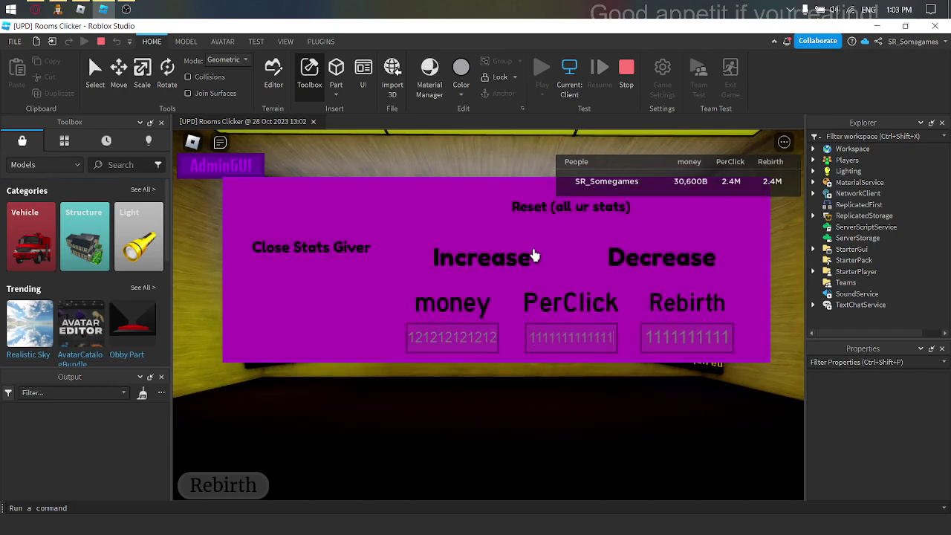
{"action": "left_click", "coordinate": [504, 257]}
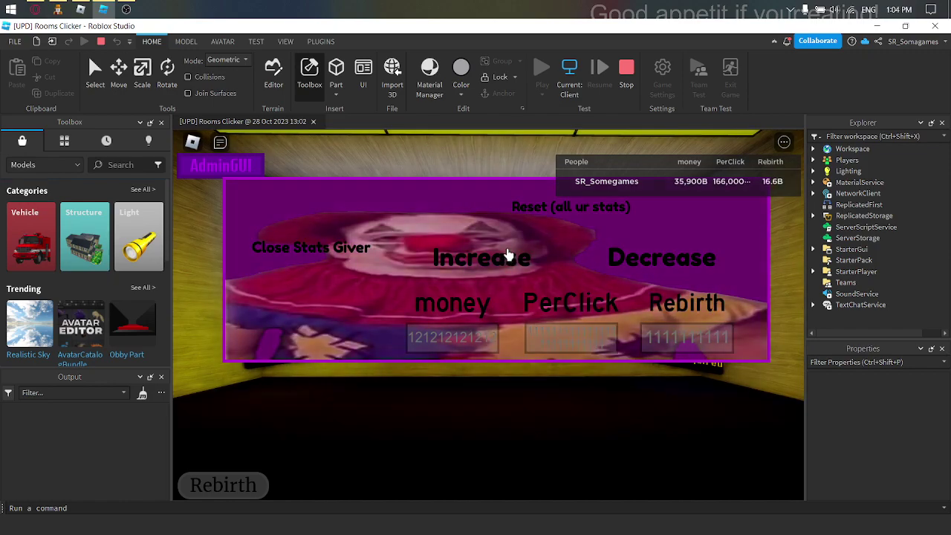
{"action": "left_click", "coordinate": [241, 170]}
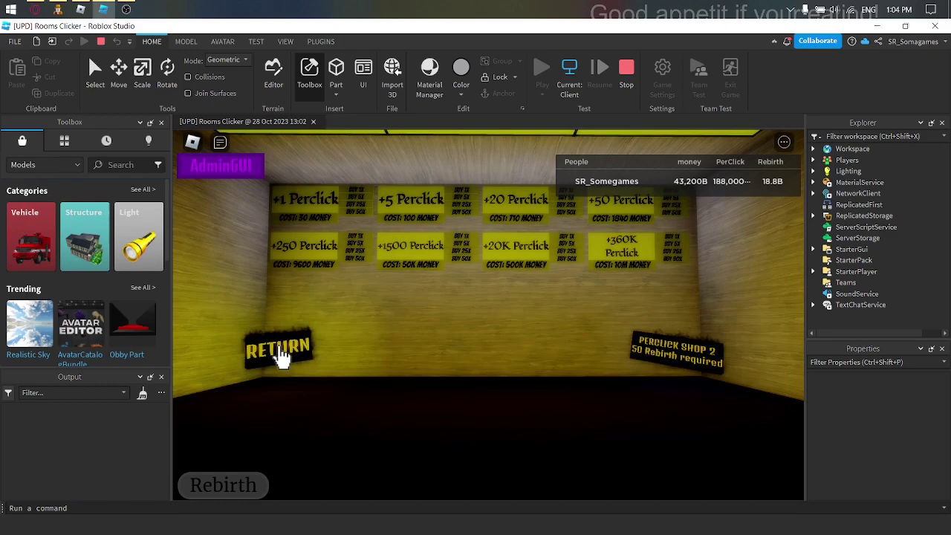
Return from the Perclick shop, visit the Entities shop, and return to the main room
{"action": "left_click", "coordinate": [281, 354]}
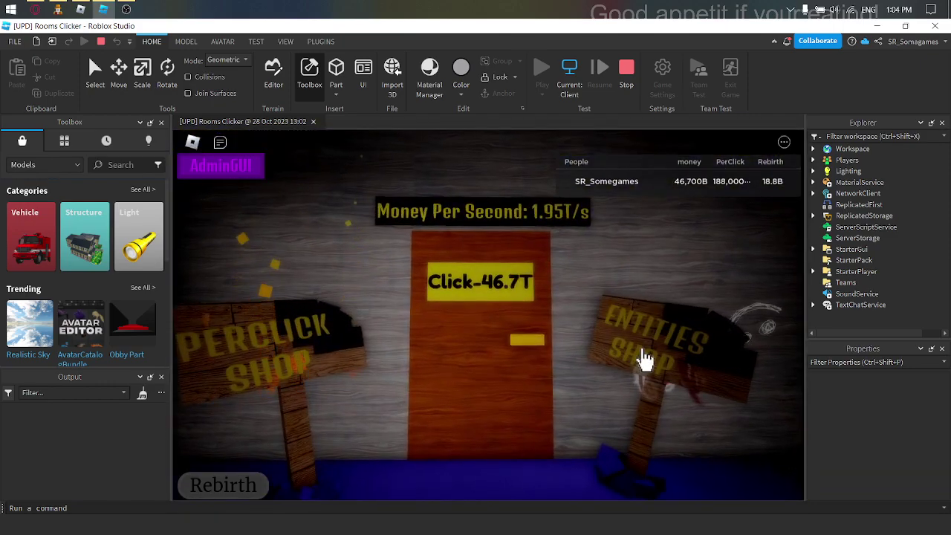
{"action": "left_click", "coordinate": [643, 358]}
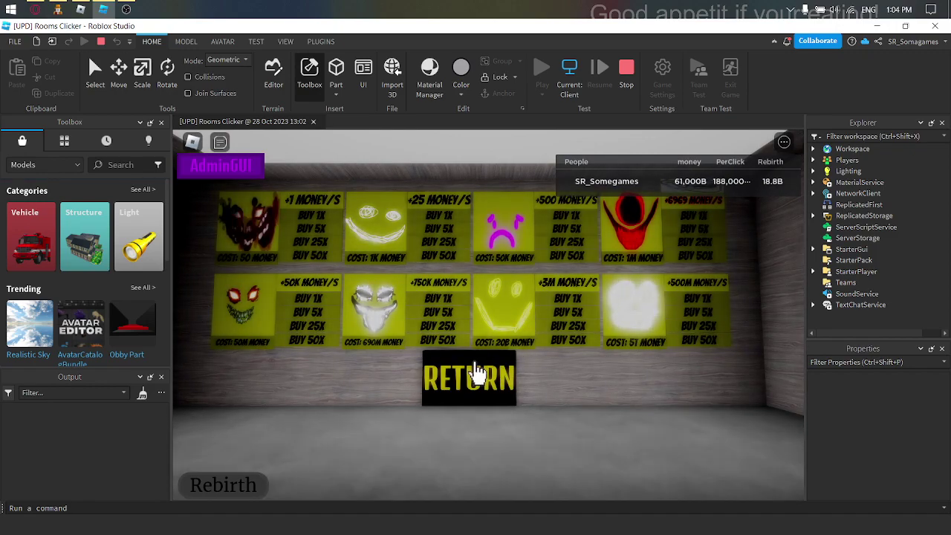
{"action": "left_click", "coordinate": [477, 375]}
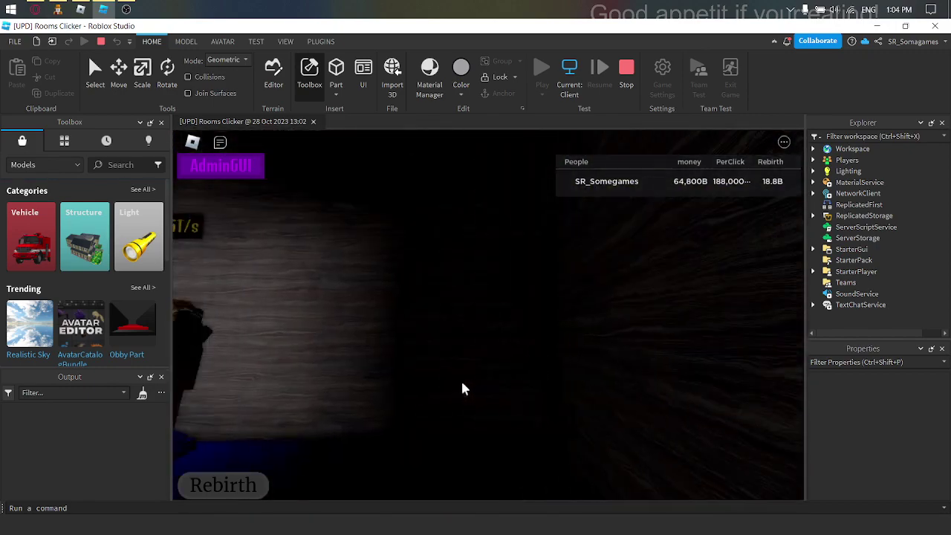
{"action": "left_click", "coordinate": [220, 165]}
Give the player a huge money boost through the stats giver and close it
{"action": "left_click", "coordinate": [447, 340]}
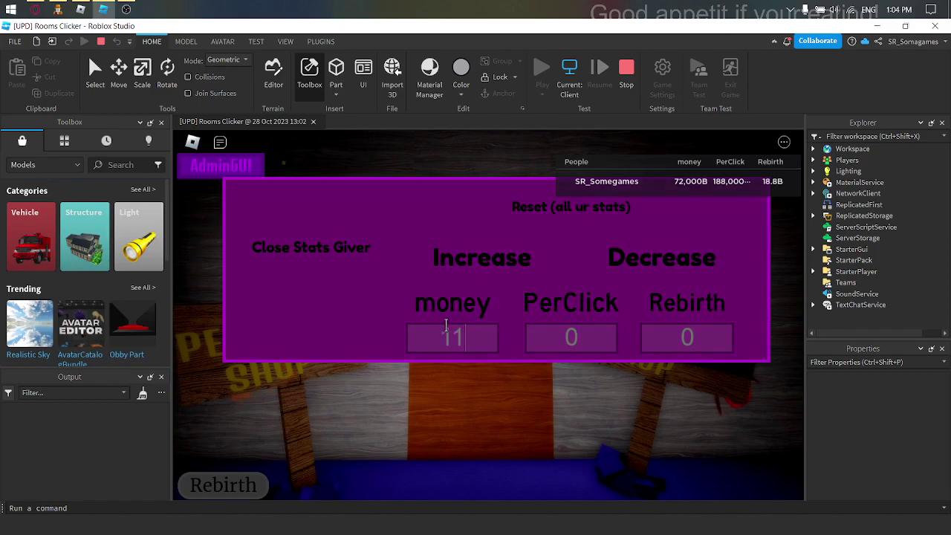
{"action": "left_click", "coordinate": [471, 257]}
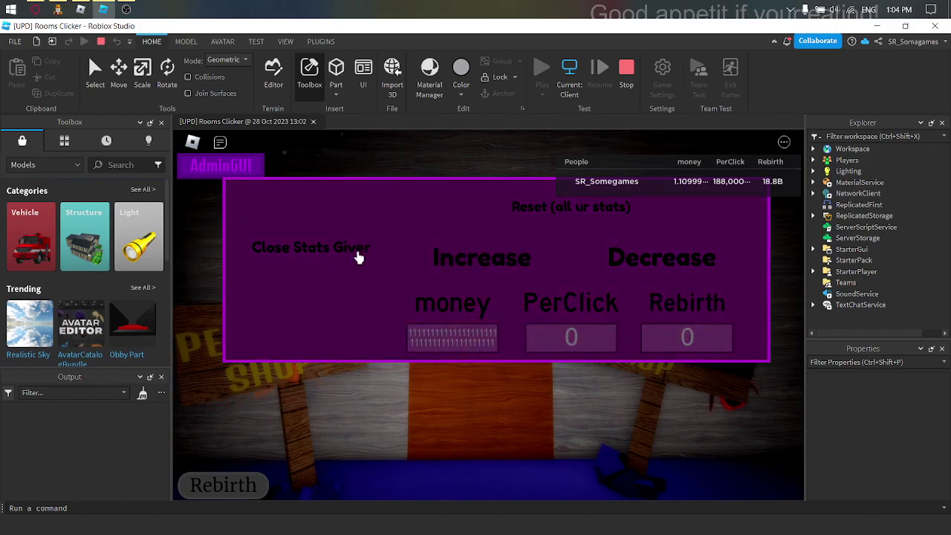
{"action": "left_click", "coordinate": [195, 169]}
Go through four door rooms until the counter reaches Click-125Ud
{"action": "left_click", "coordinate": [426, 376]}
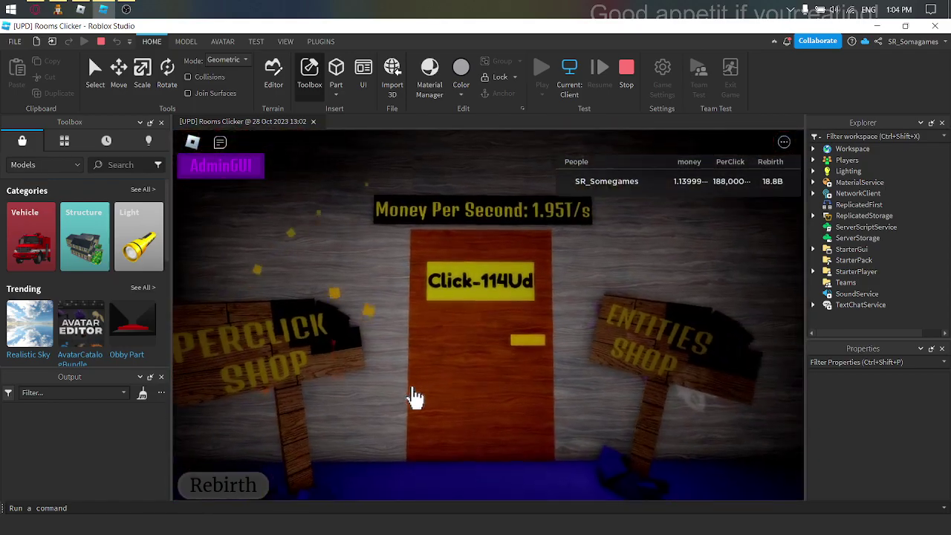
{"action": "left_click", "coordinate": [413, 390]}
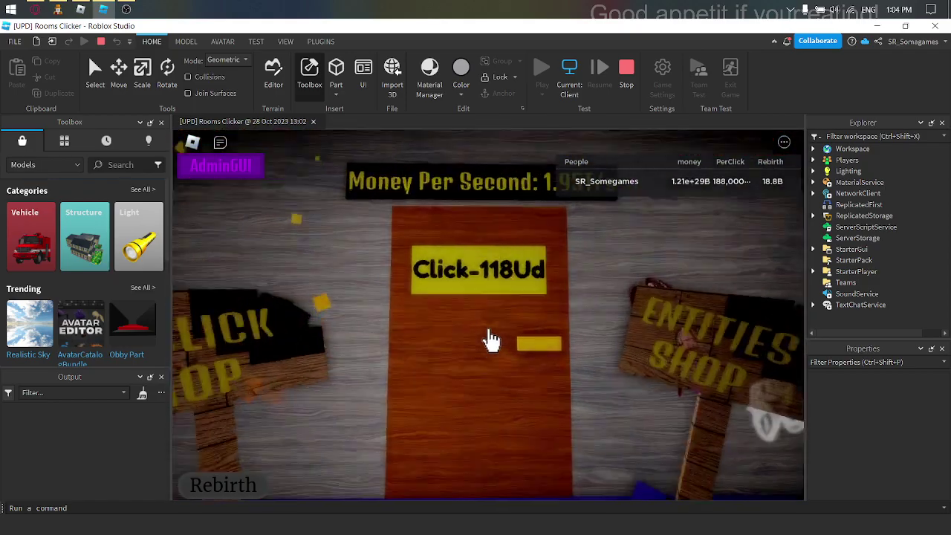
{"action": "left_click", "coordinate": [490, 340]}
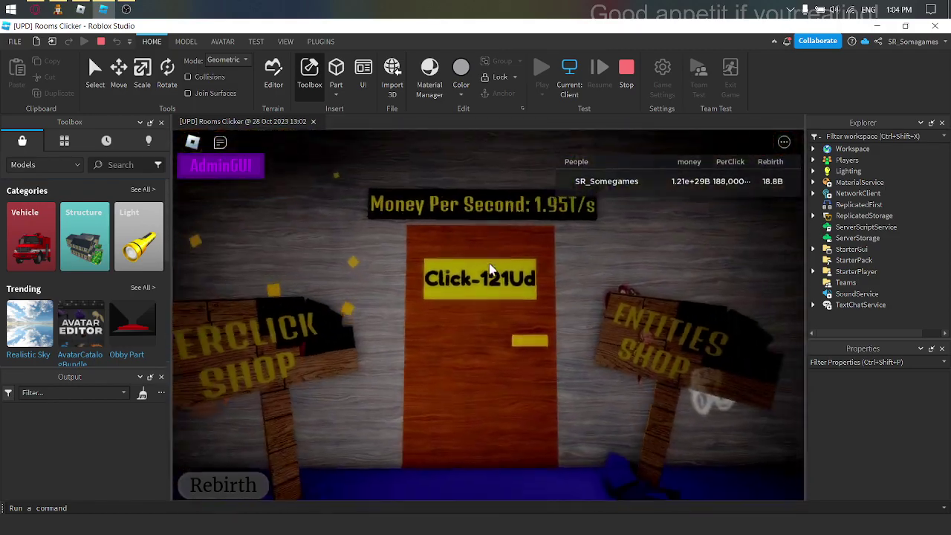
{"action": "left_click", "coordinate": [484, 344]}
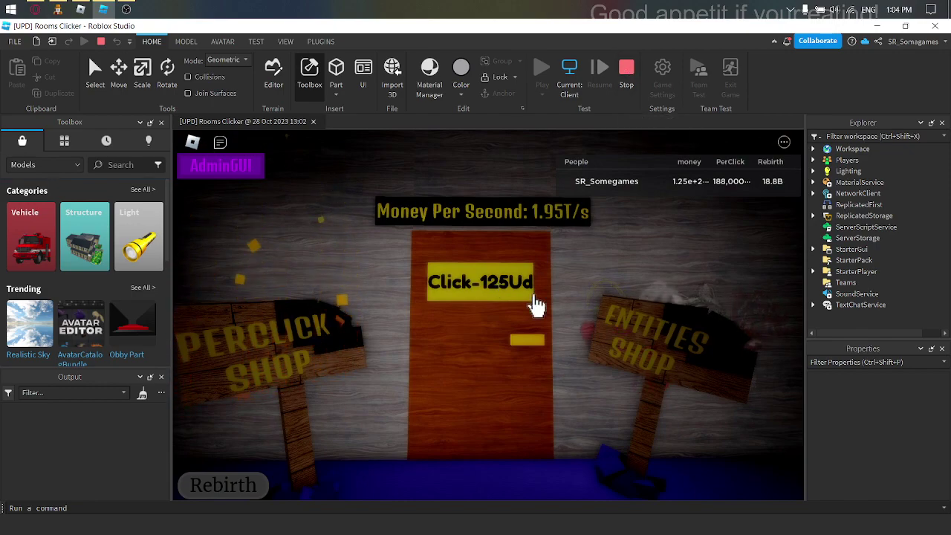
Go through two more door rooms, bringing the counter to Click-132Ud
{"action": "left_click", "coordinate": [484, 299]}
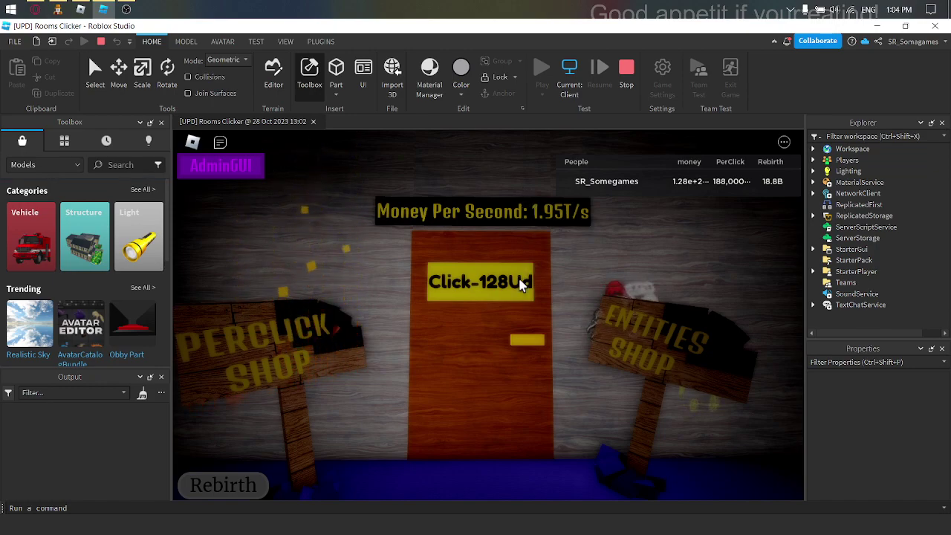
{"action": "left_click", "coordinate": [496, 327]}
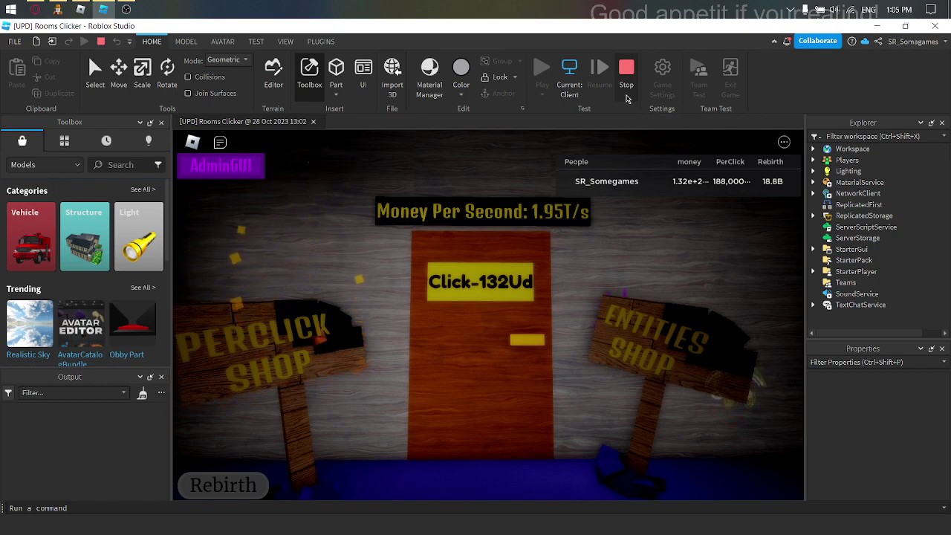
Enter the next room, respawn after the ghost attack, and leave the Entities shop
{"action": "left_click", "coordinate": [617, 369]}
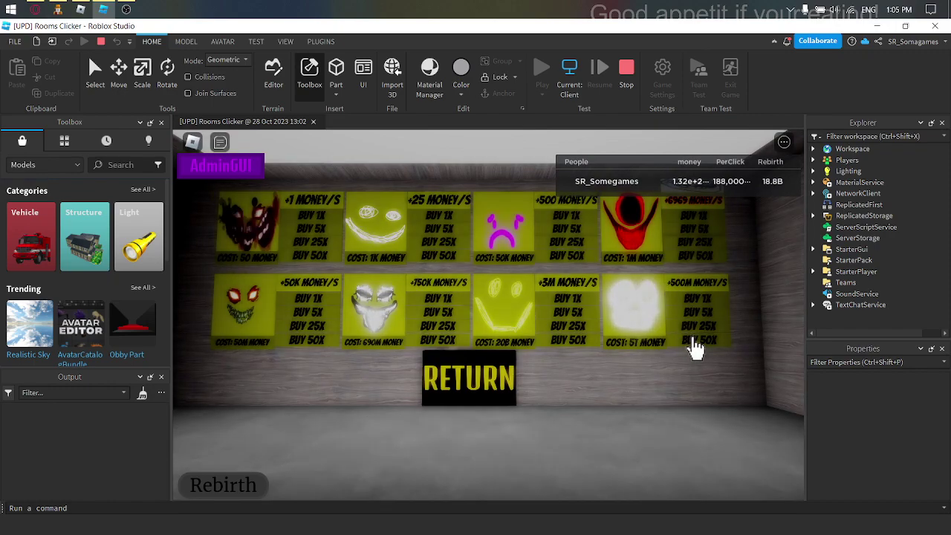
{"action": "key", "text": "a"}
{"action": "left_click", "coordinate": [515, 378]}
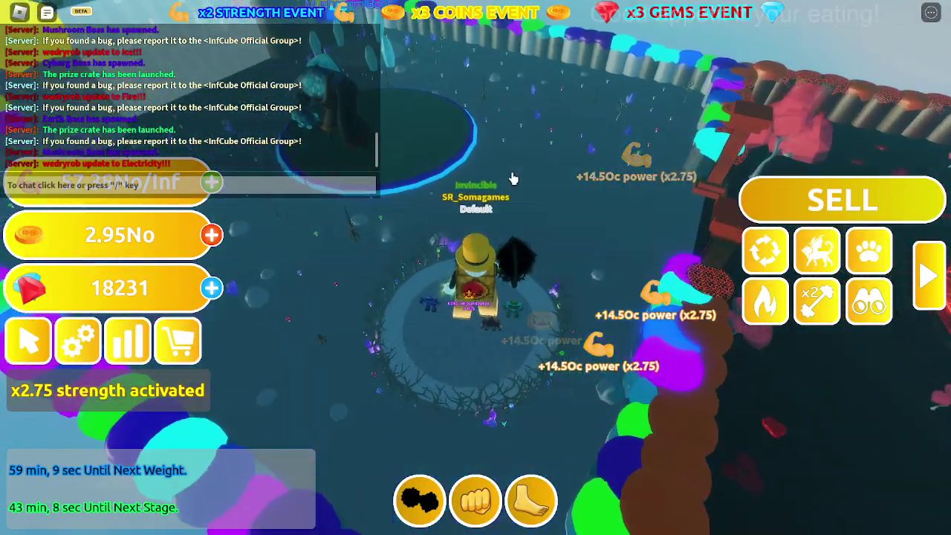
{"action": "key", "text": "alt+Tab"}
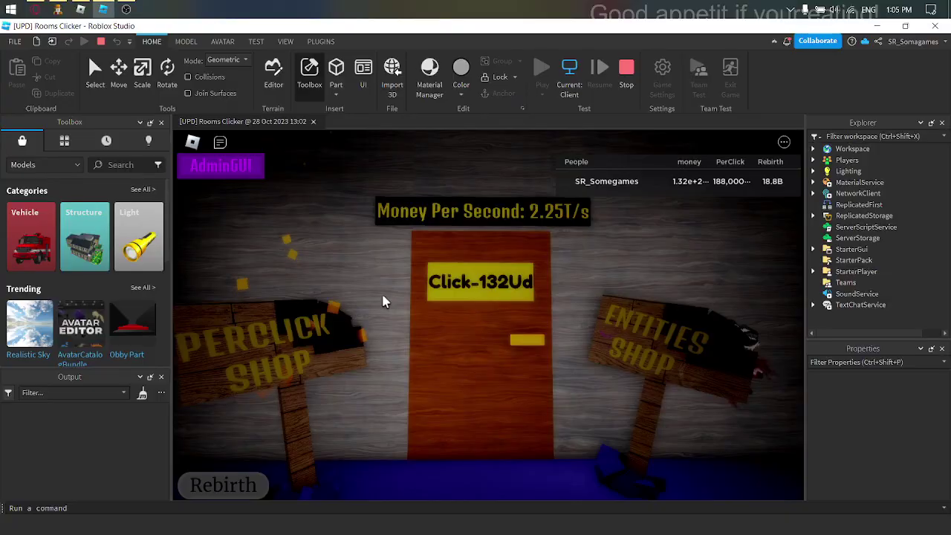